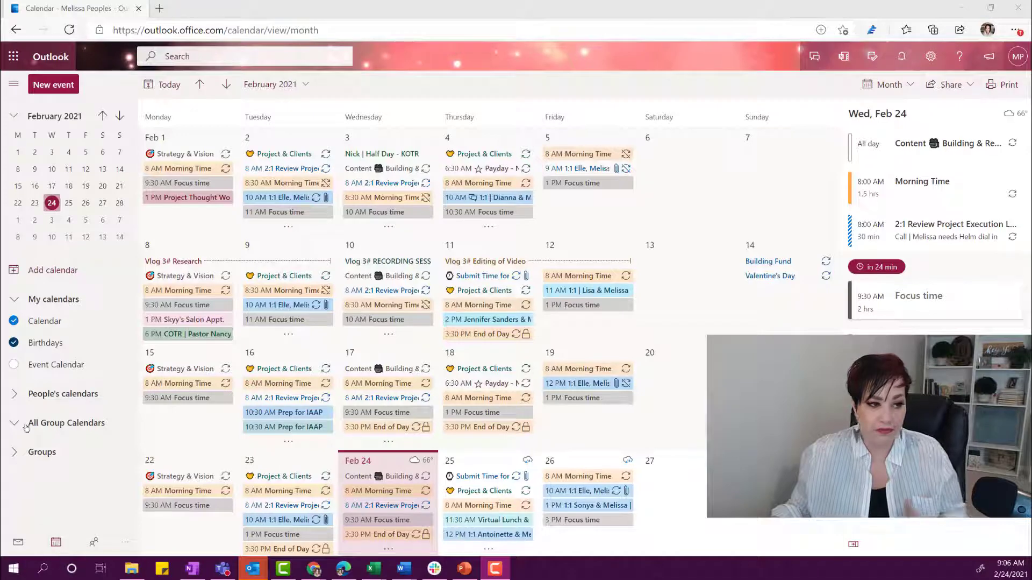
Open Add calendar and go to the Add personal calendars page.
click(36, 272)
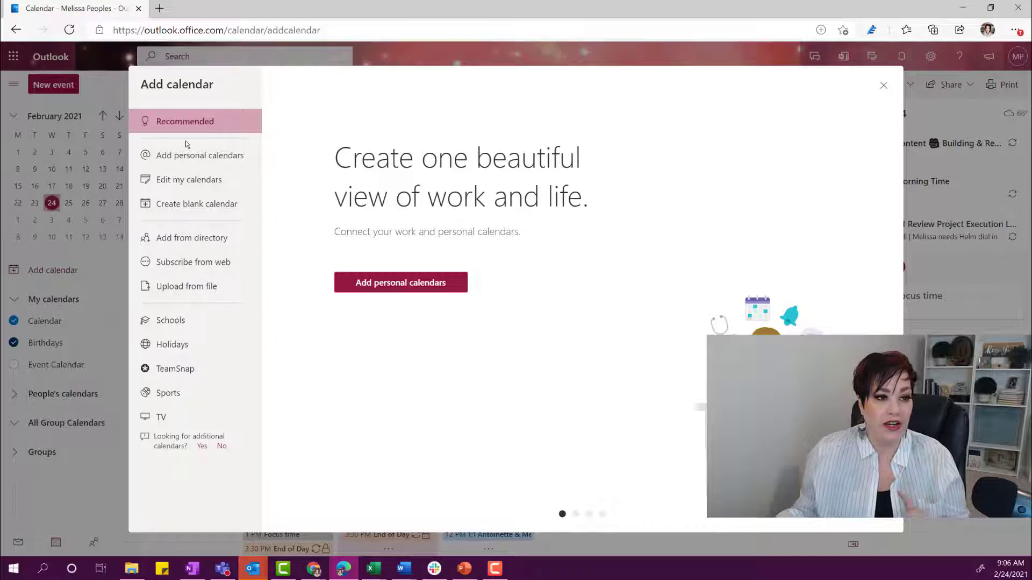
click(181, 157)
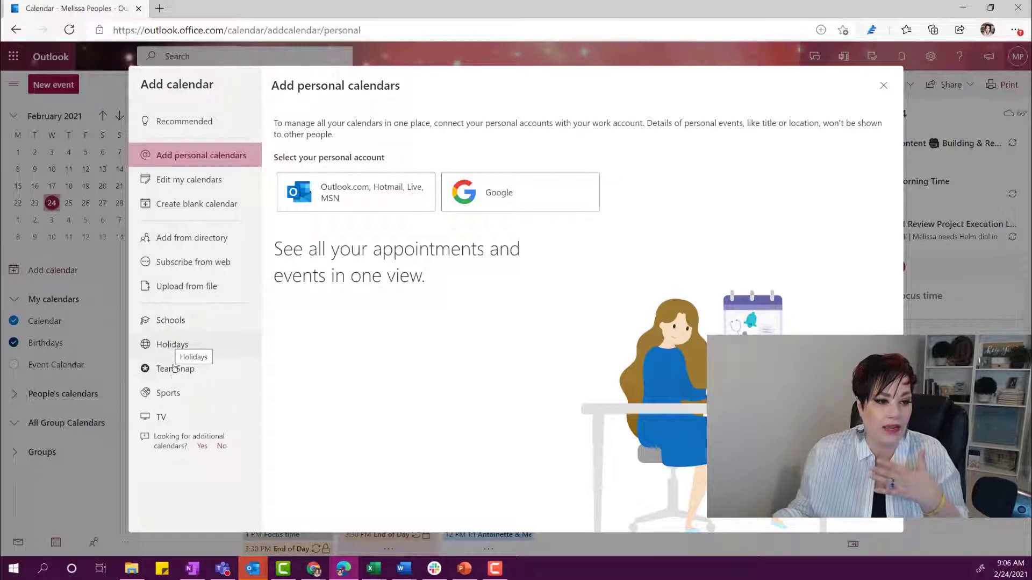
Search schools by zip 78628, add the Georgetown ISD district calendar, then close the dialog.
click(184, 318)
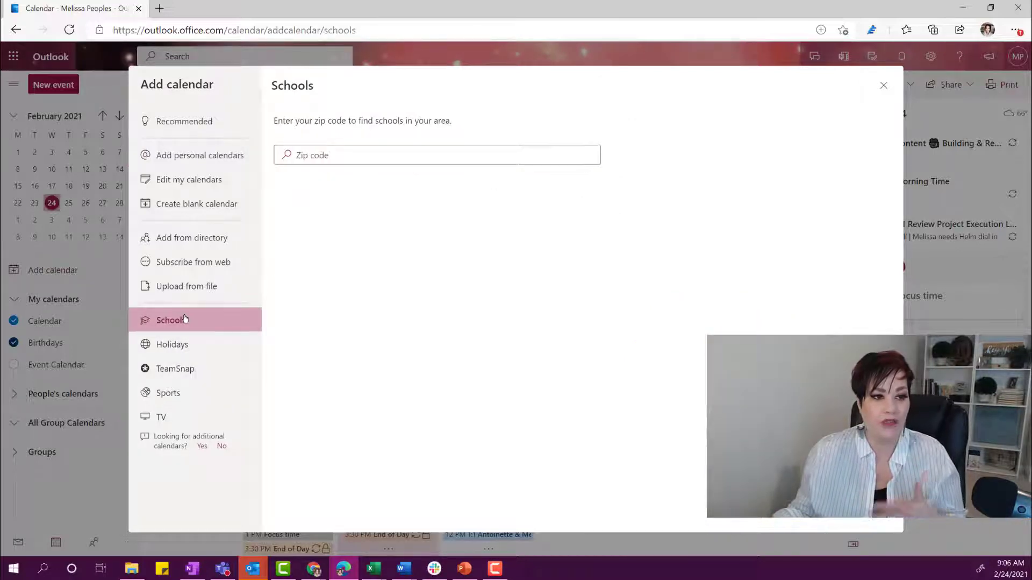
click(350, 152)
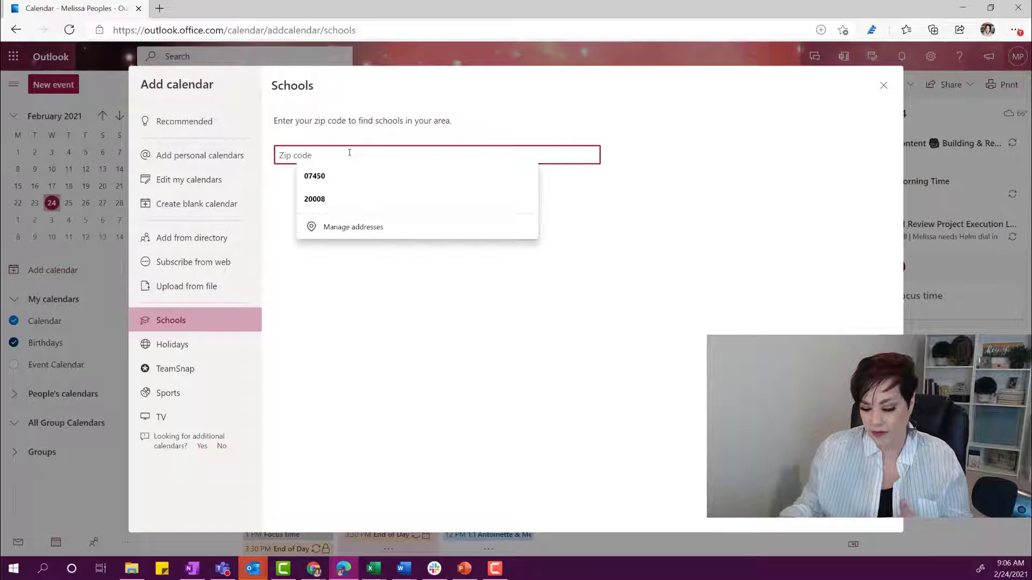
text(7862)
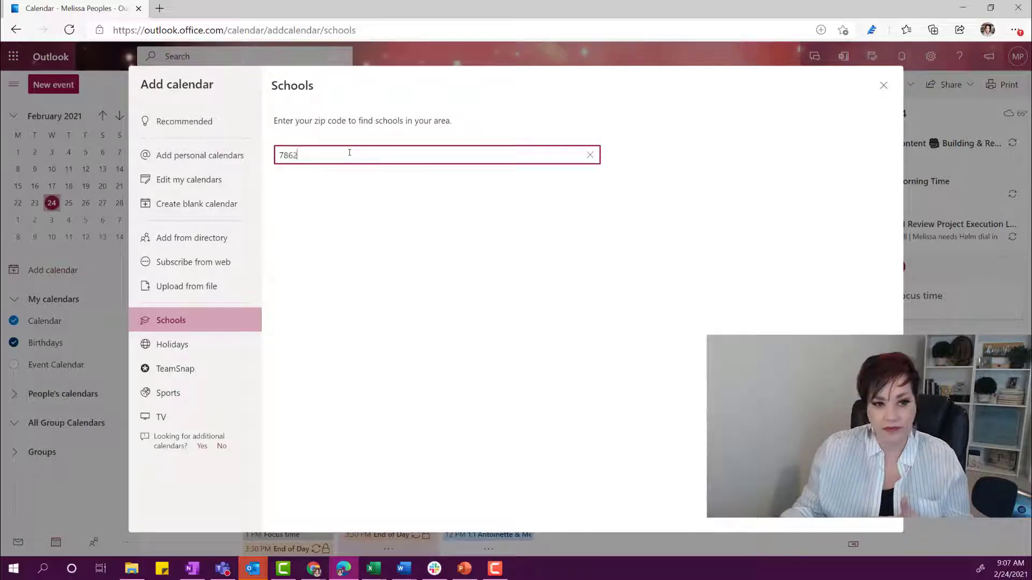
text(8)
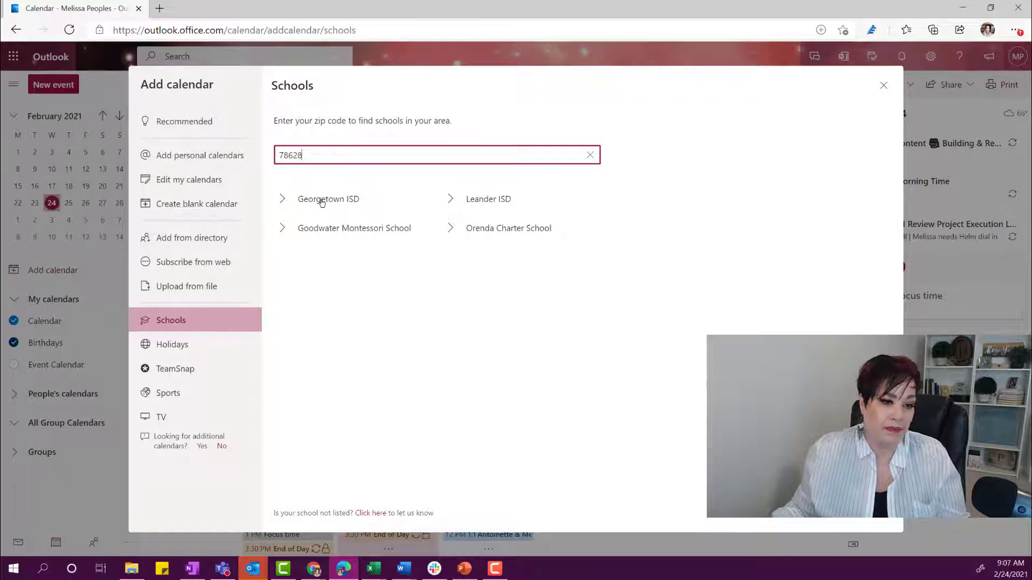
click(322, 200)
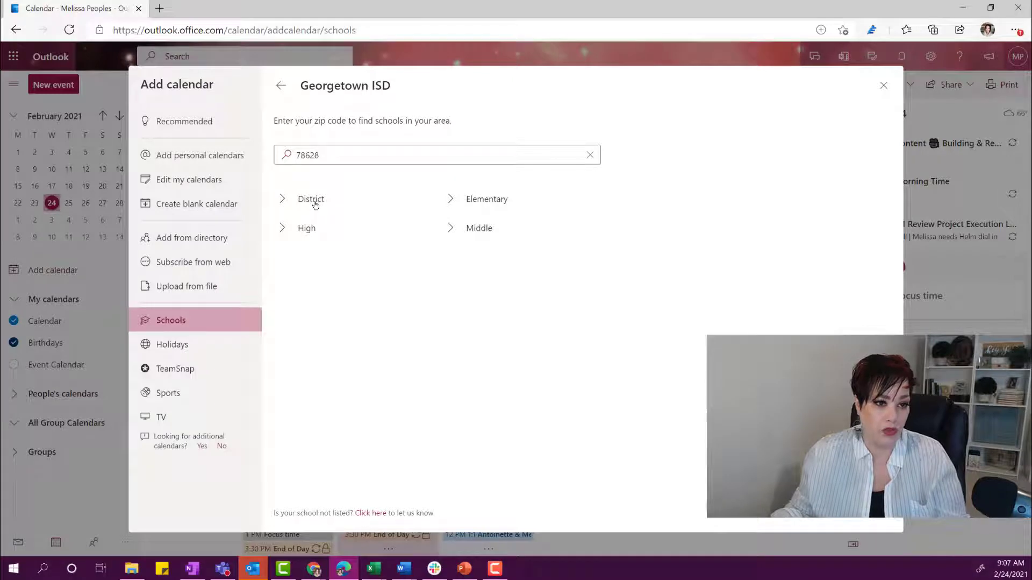
click(282, 197)
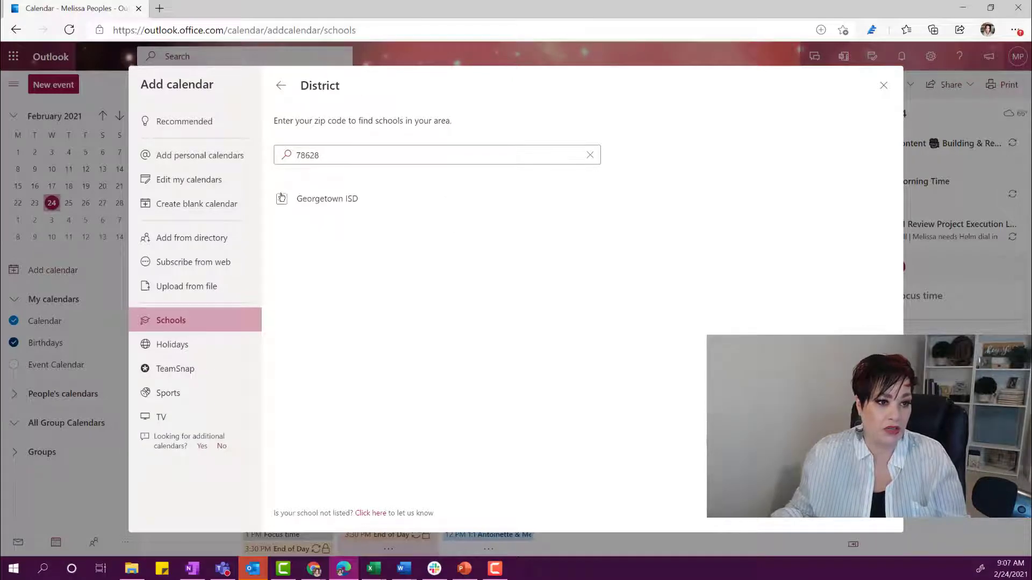
click(312, 200)
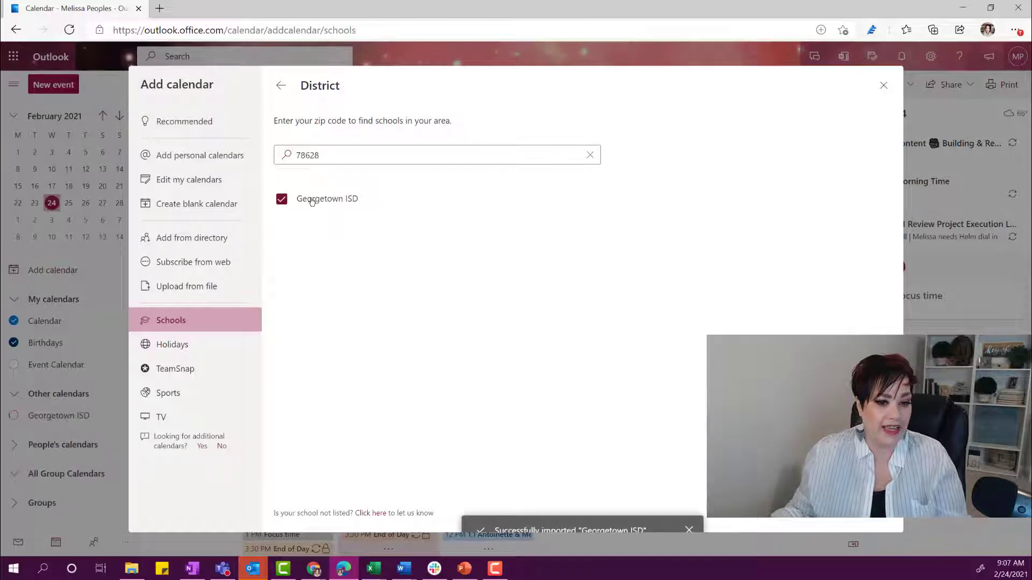
click(884, 83)
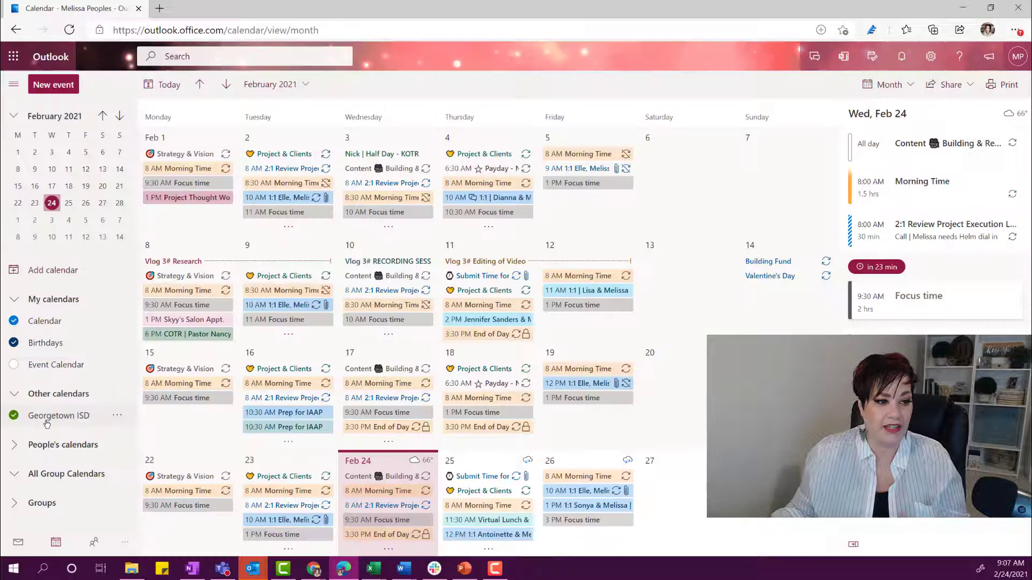
Hide the Calendar and Birthdays calendars, leaving only Georgetown ISD visible.
click(47, 418)
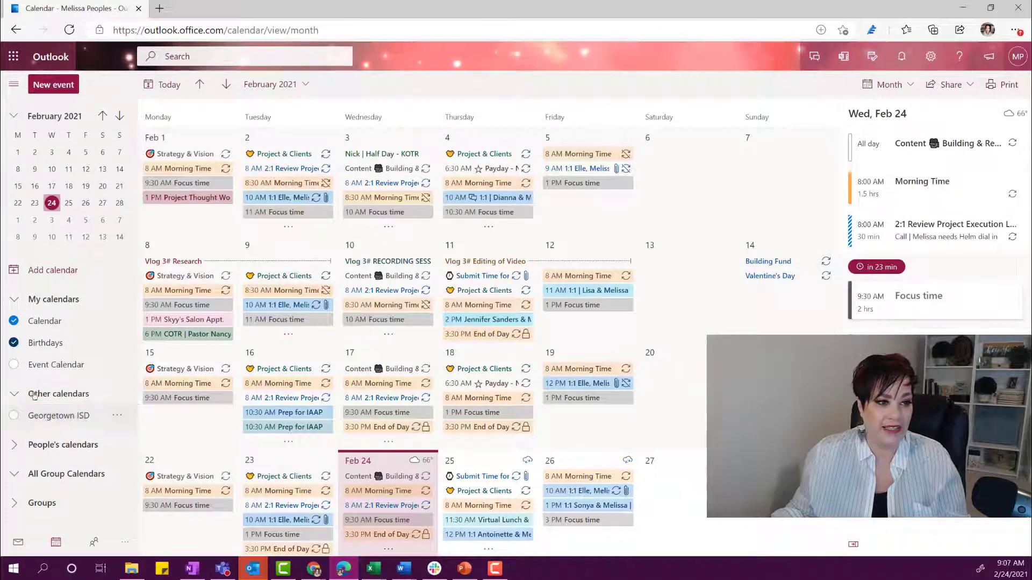
click(11, 322)
click(14, 342)
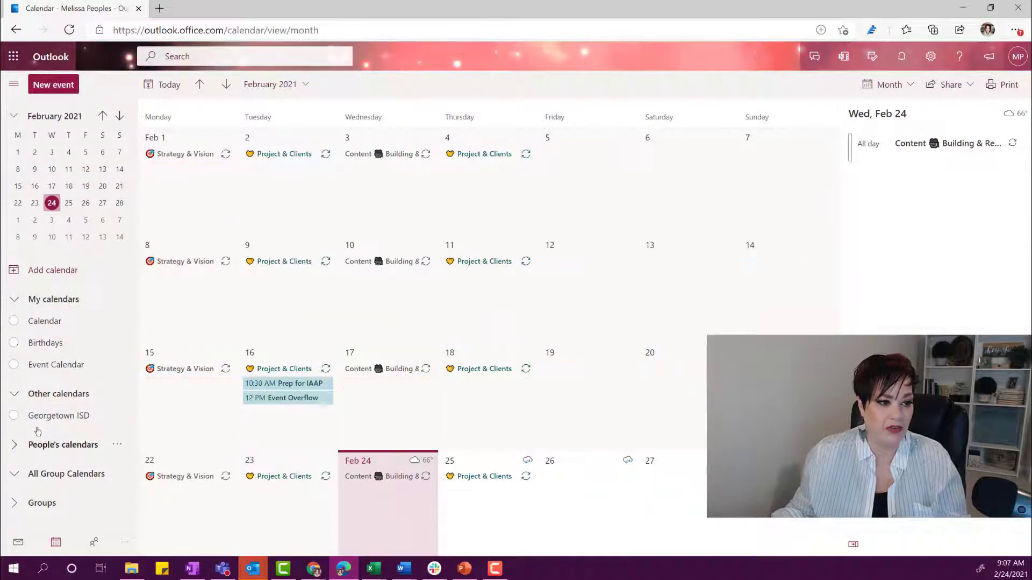
click(49, 415)
scroll(51, 415, down, 1)
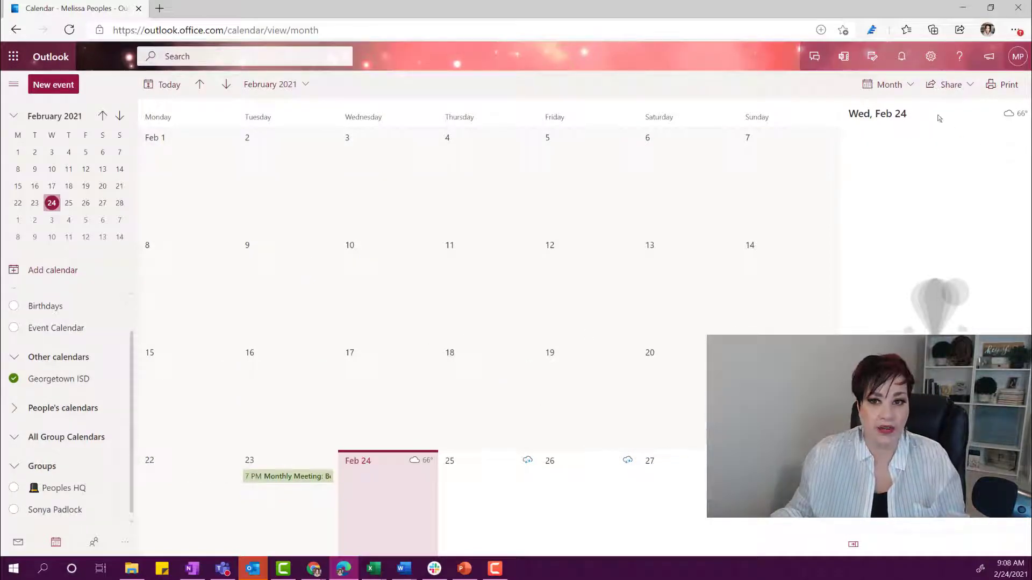
Switch to the Work week view and navigate to the week of March 8–12, 2021.
click(914, 86)
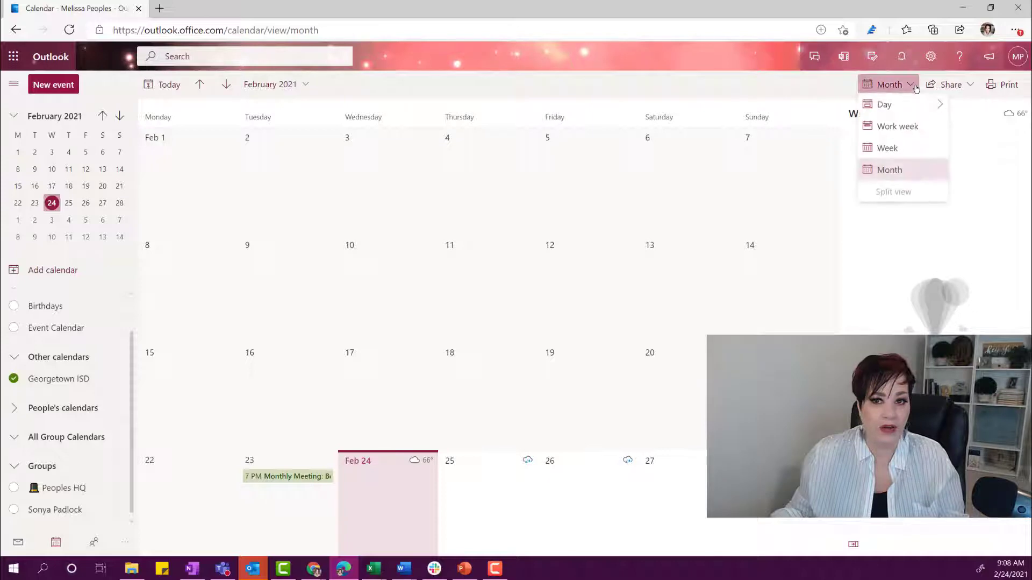
click(913, 129)
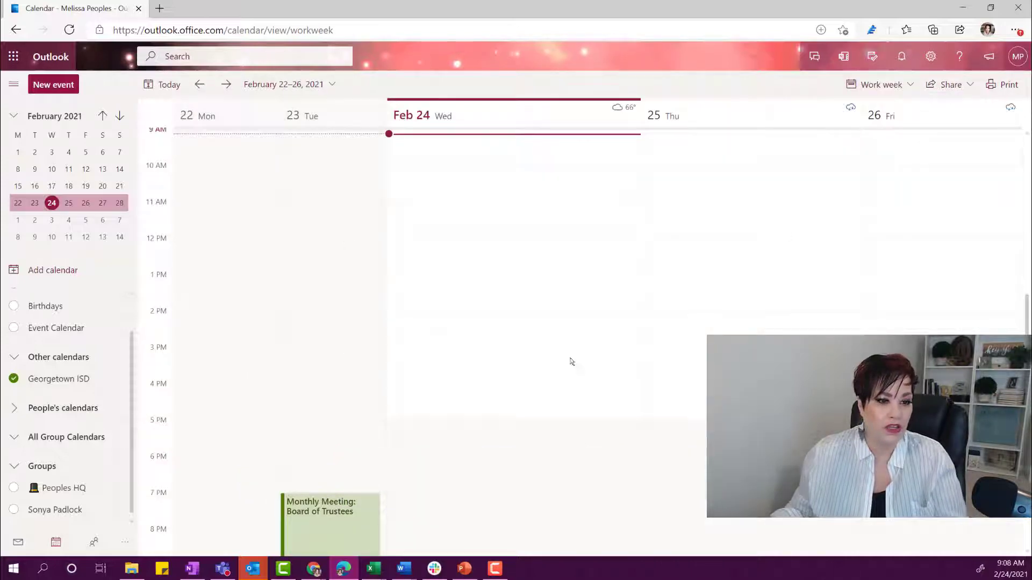
click(226, 85)
click(227, 84)
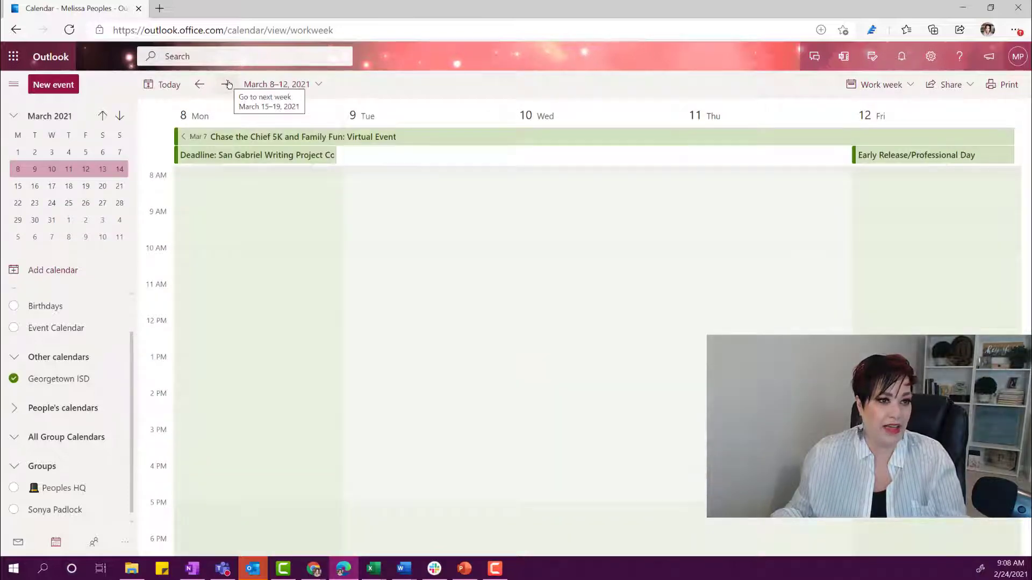
click(227, 84)
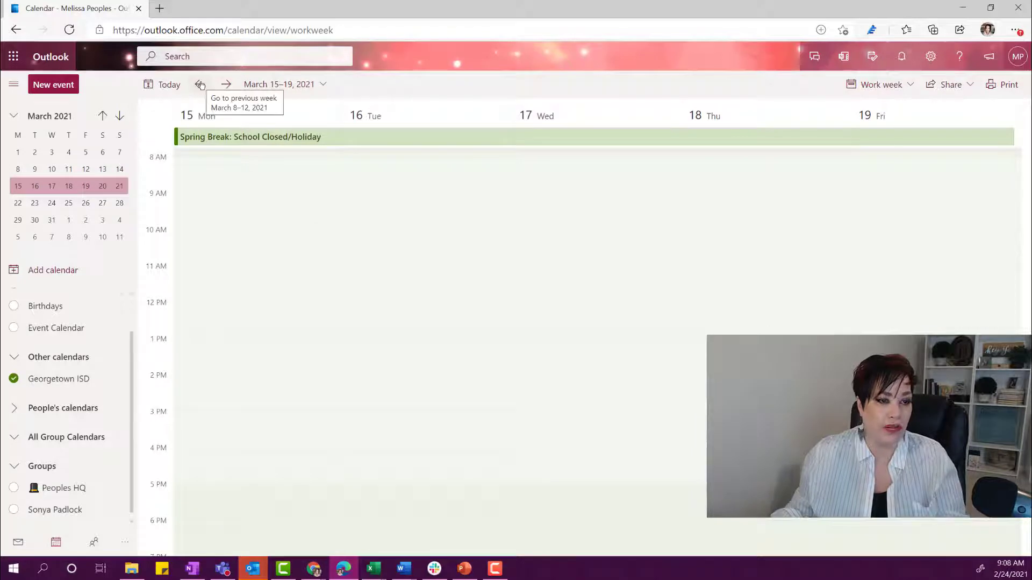
click(200, 85)
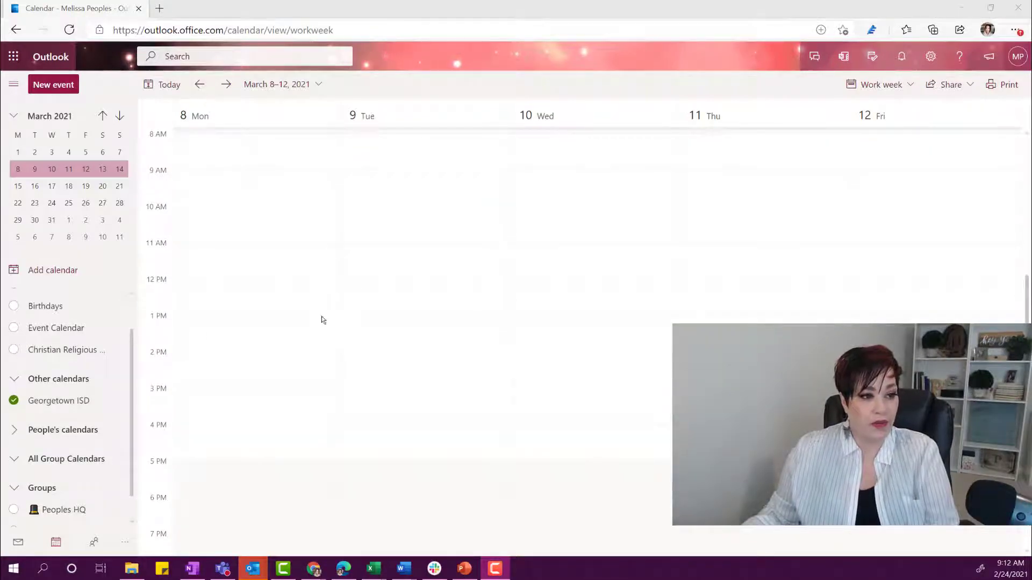
From the Holidays page, filter countries by 'UK' and add the Ukraine holidays calendar.
click(43, 270)
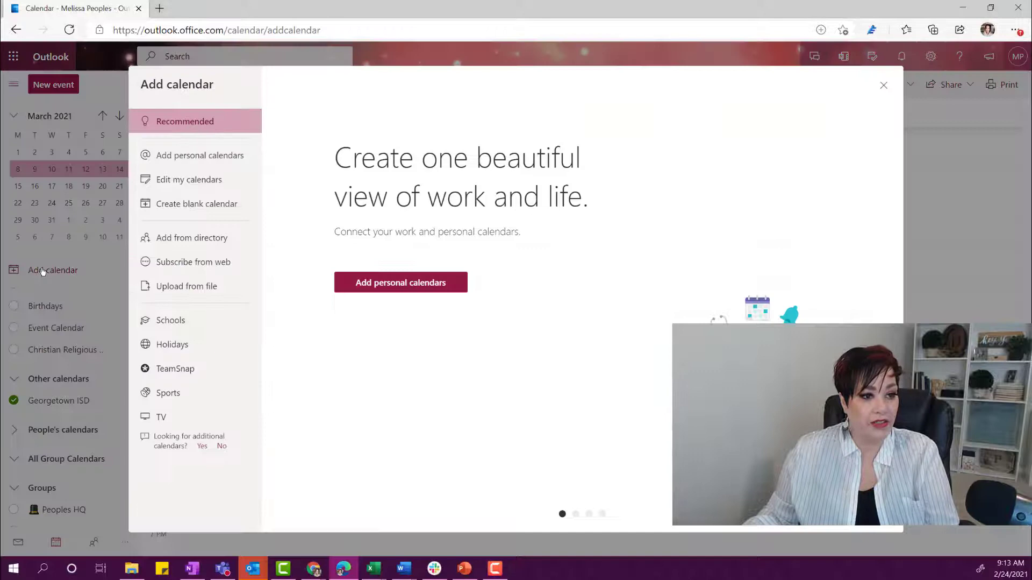
click(161, 343)
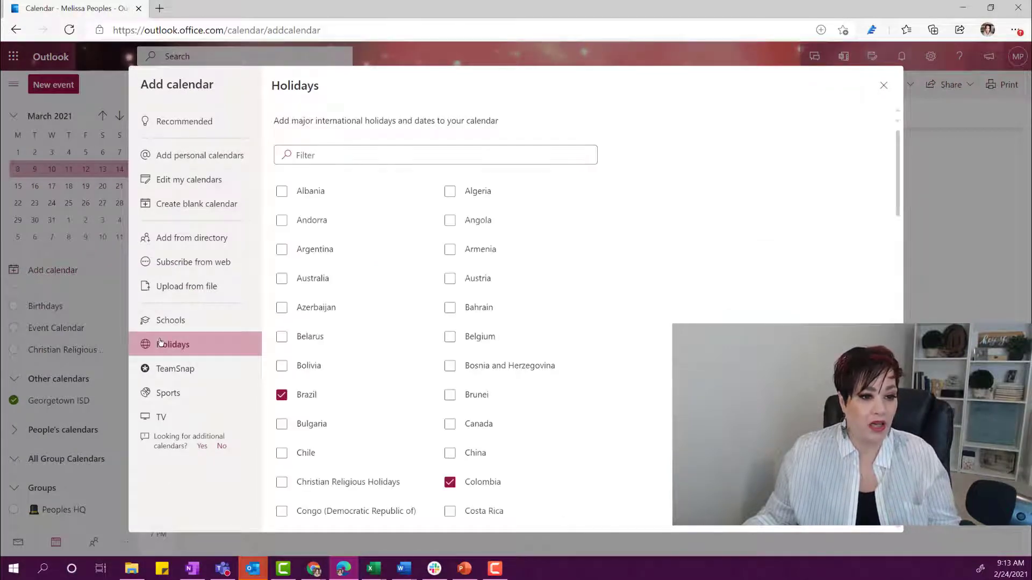
scroll(385, 237, down, 5)
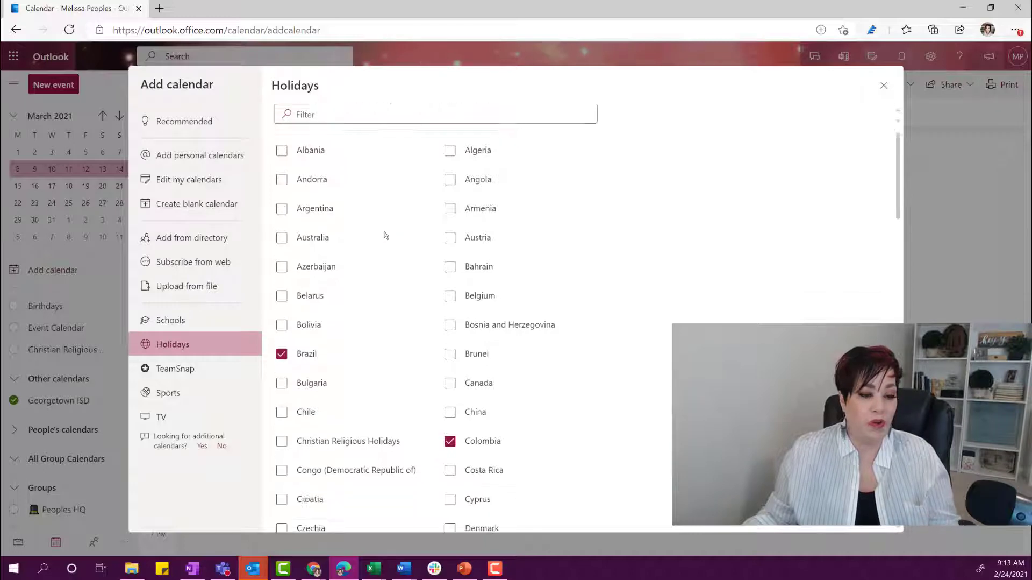
scroll(385, 239, down, 10)
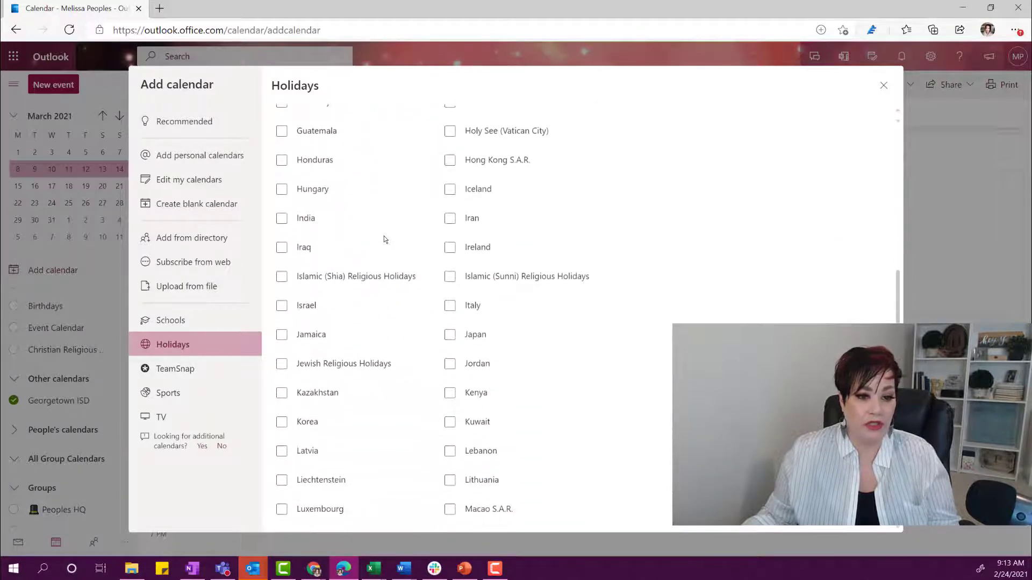
scroll(384, 239, down, 2)
scroll(384, 238, up, 11)
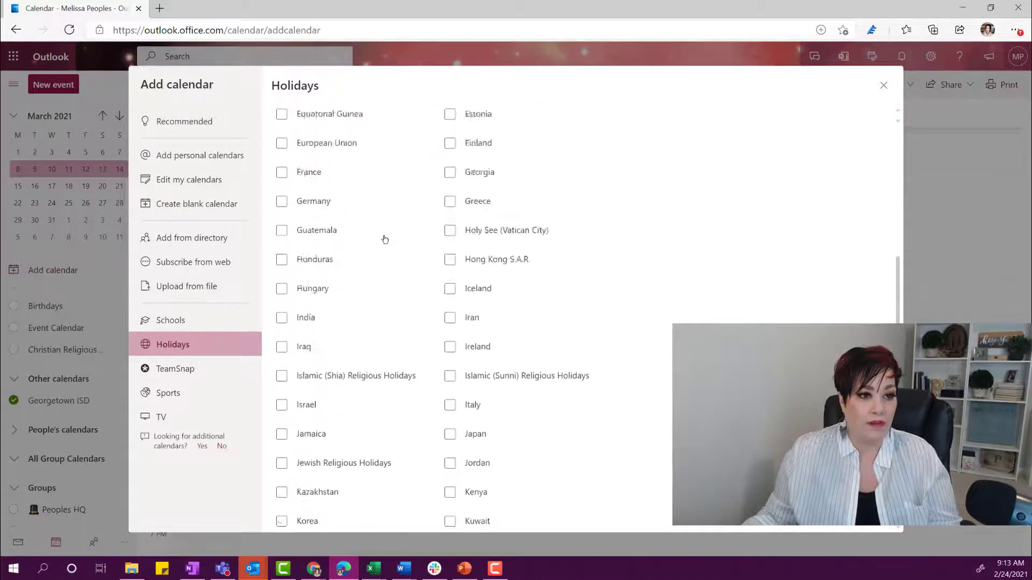
text(UK)
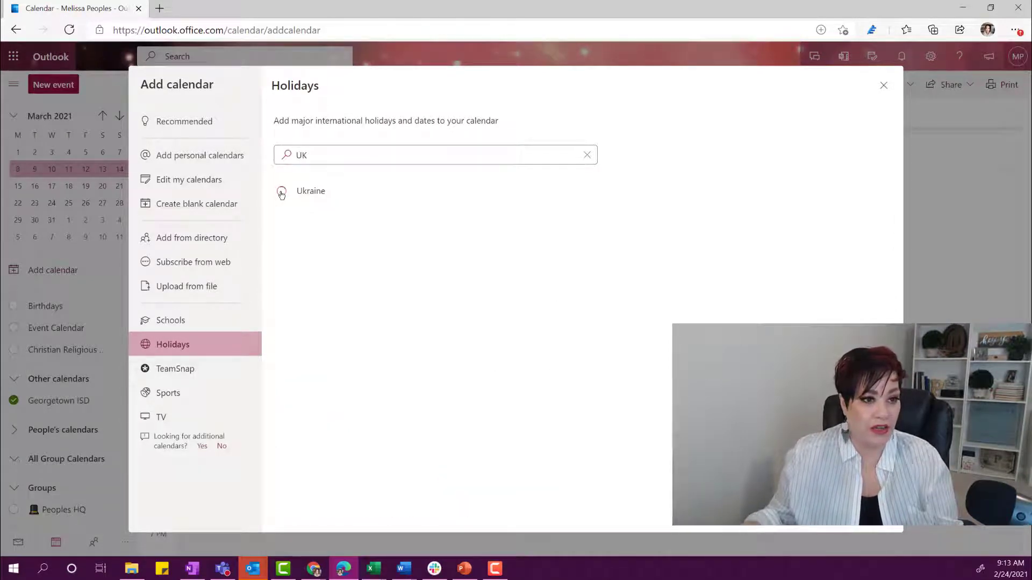
click(281, 191)
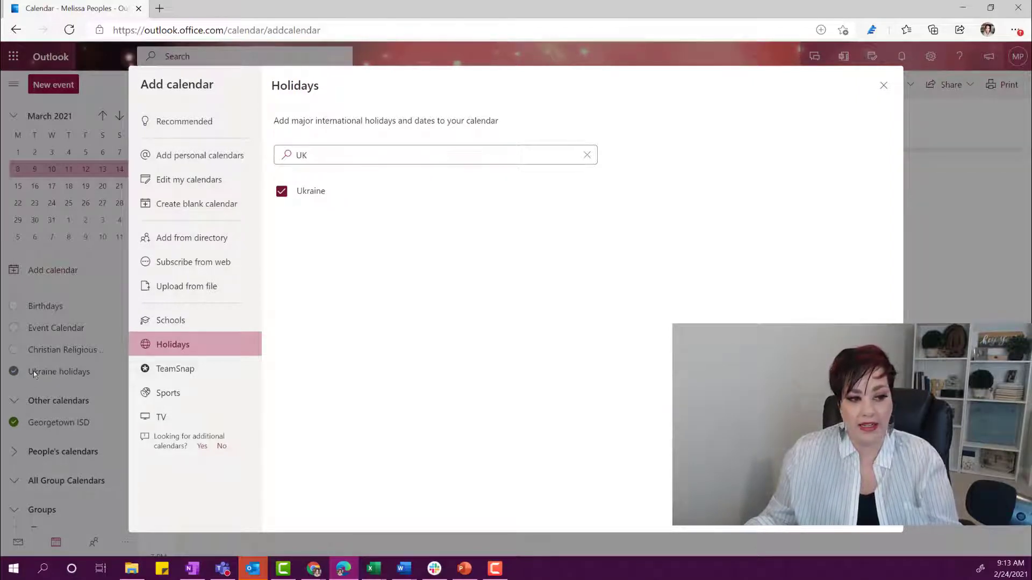
Close the Add calendar dialog and toggle the Ukraine holidays calendar off and back on.
click(70, 365)
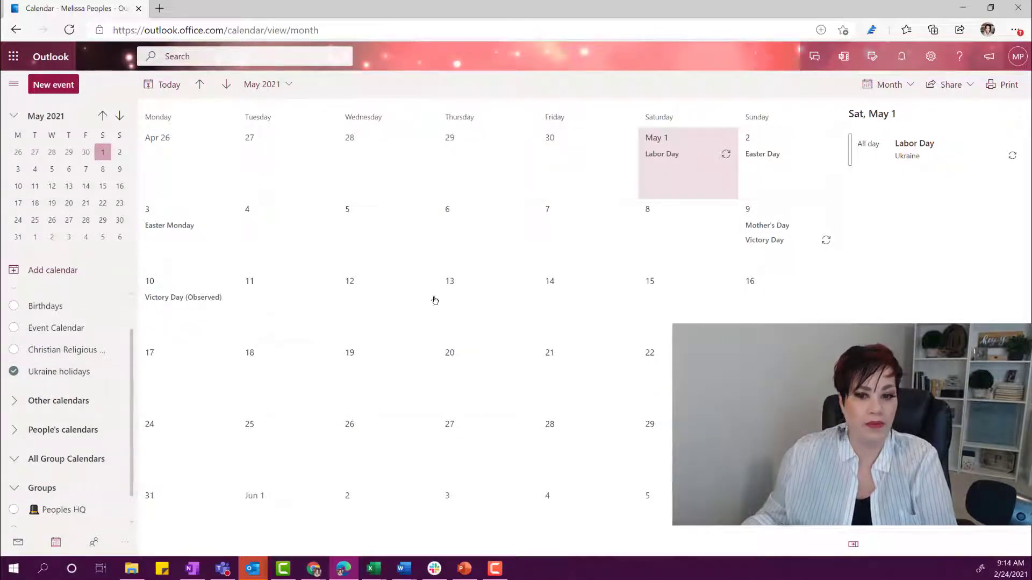
click(13, 371)
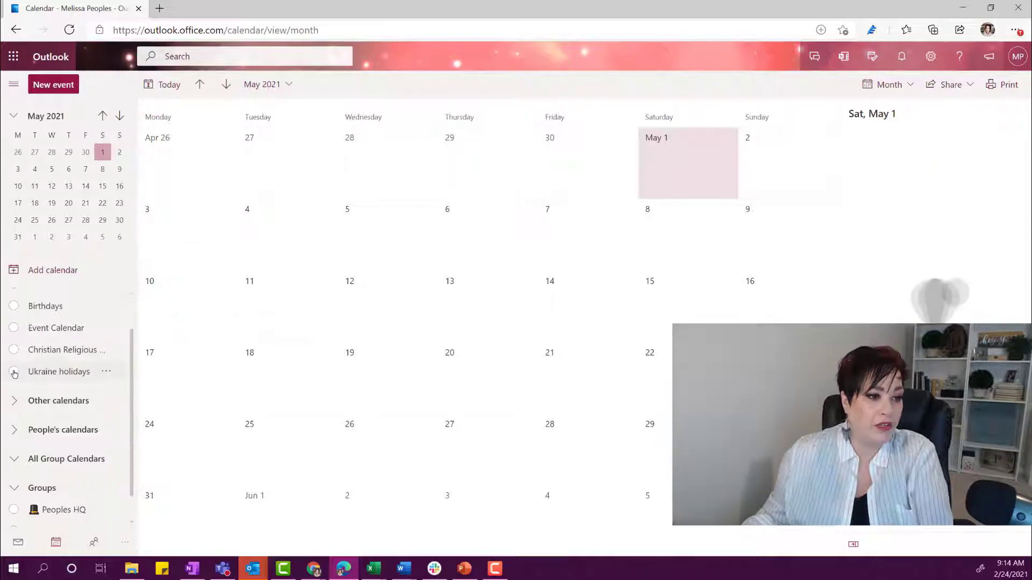
click(14, 371)
Remove the Ukraine holidays calendar, confirm, dismiss the error, and reopen Add calendar.
click(107, 374)
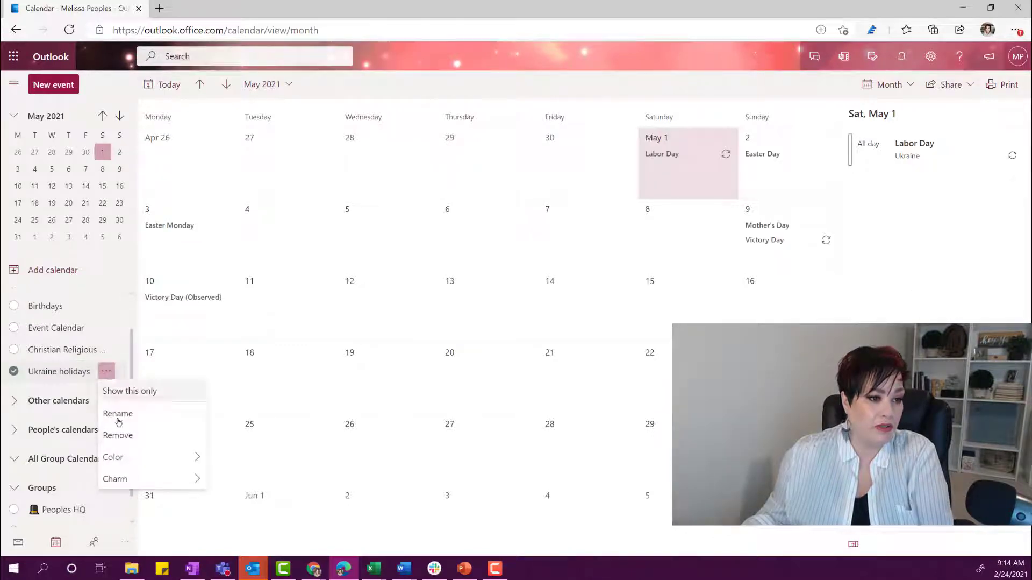
click(117, 442)
click(520, 330)
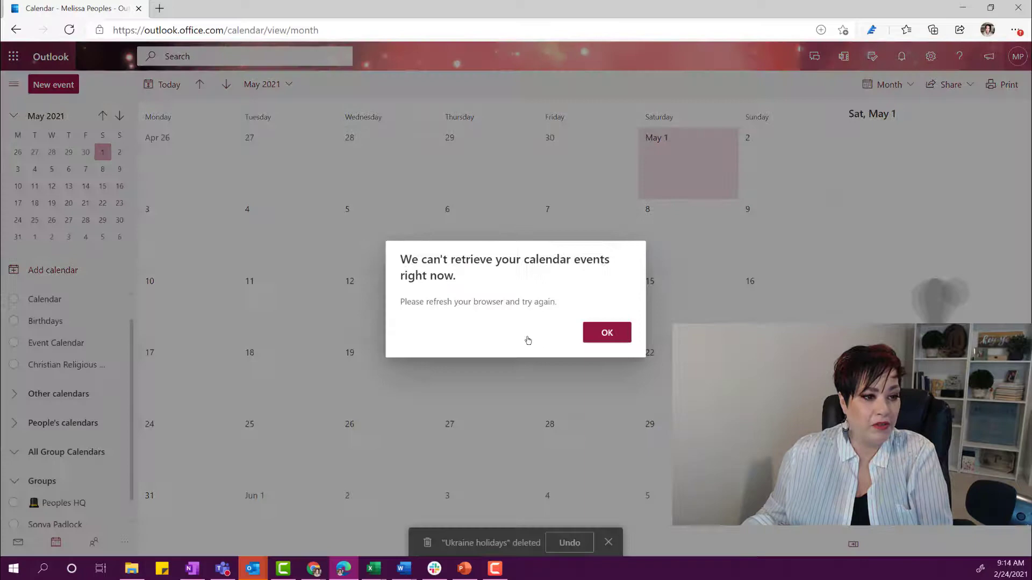
click(606, 332)
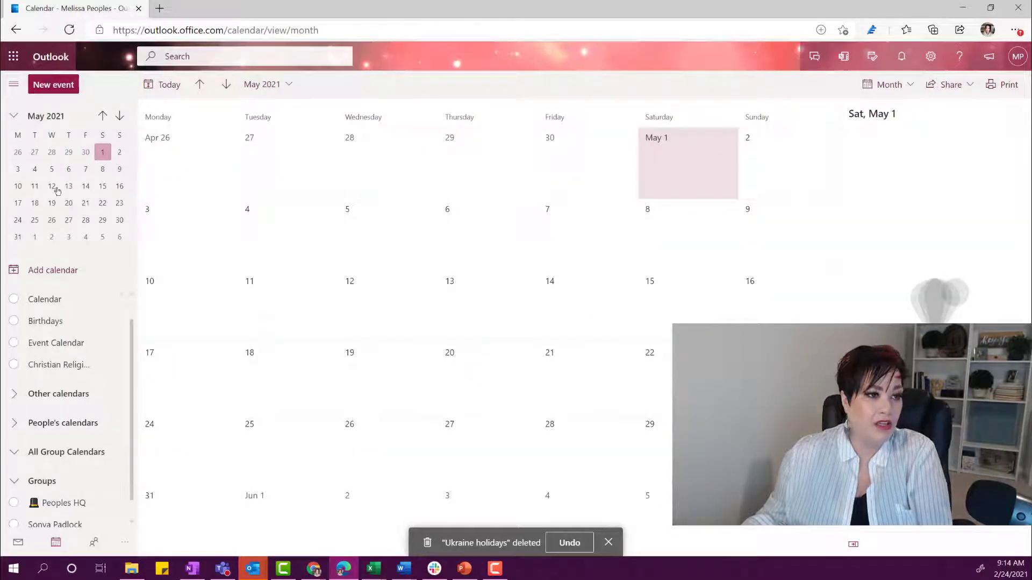
click(40, 270)
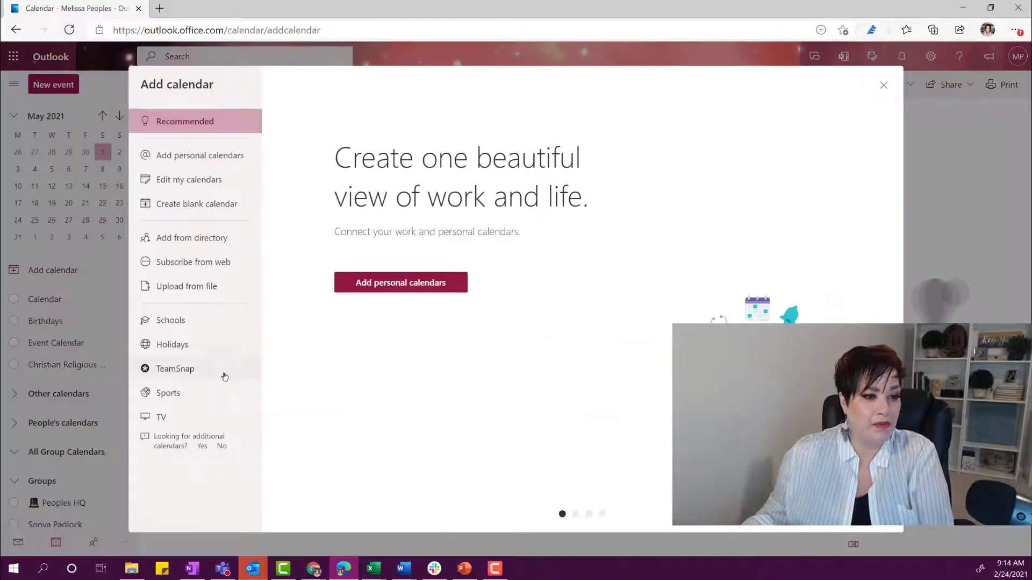
Under Sports, expand NFL and add the Indianapolis Colts schedule.
click(171, 394)
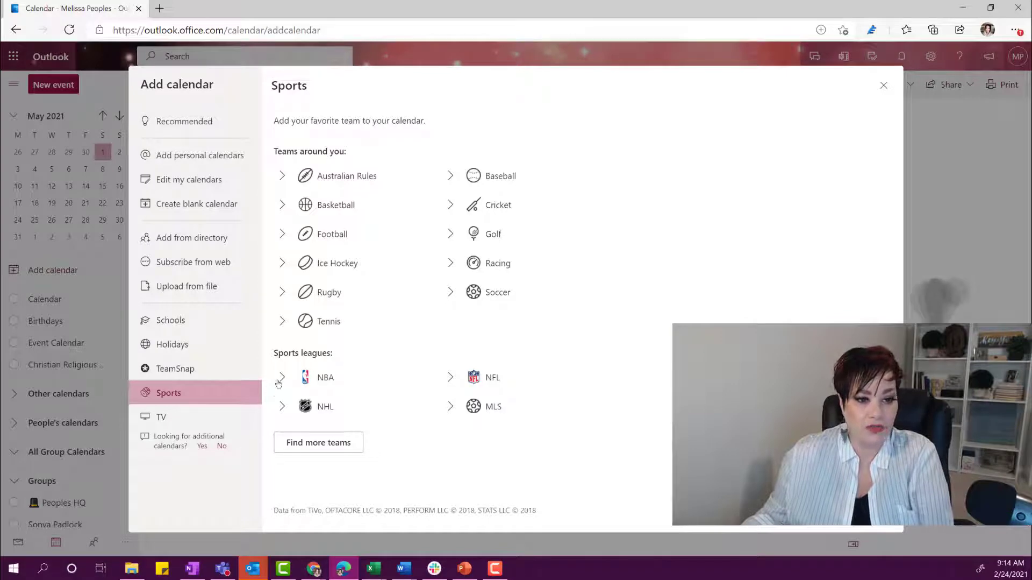
click(452, 378)
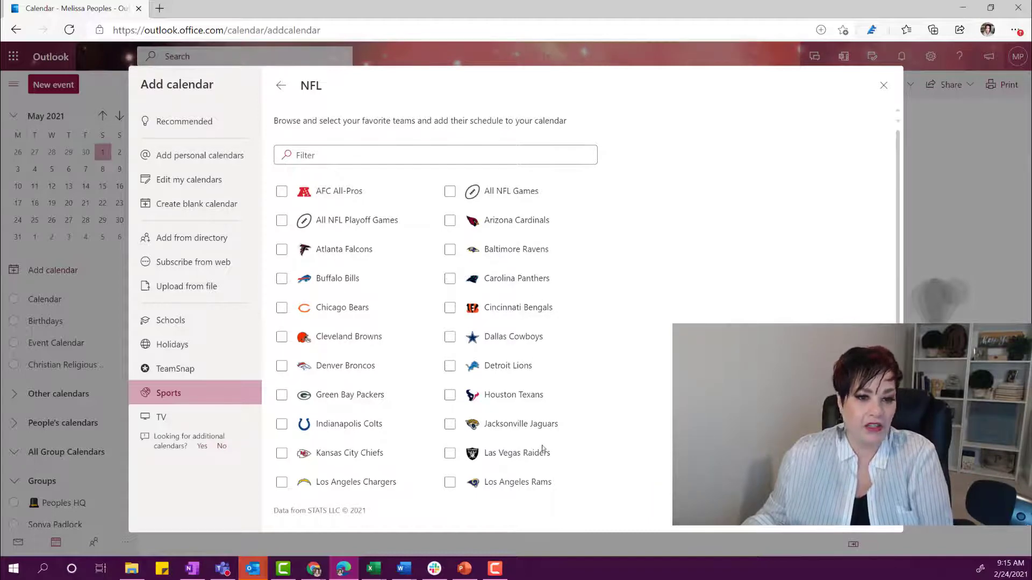
click(282, 423)
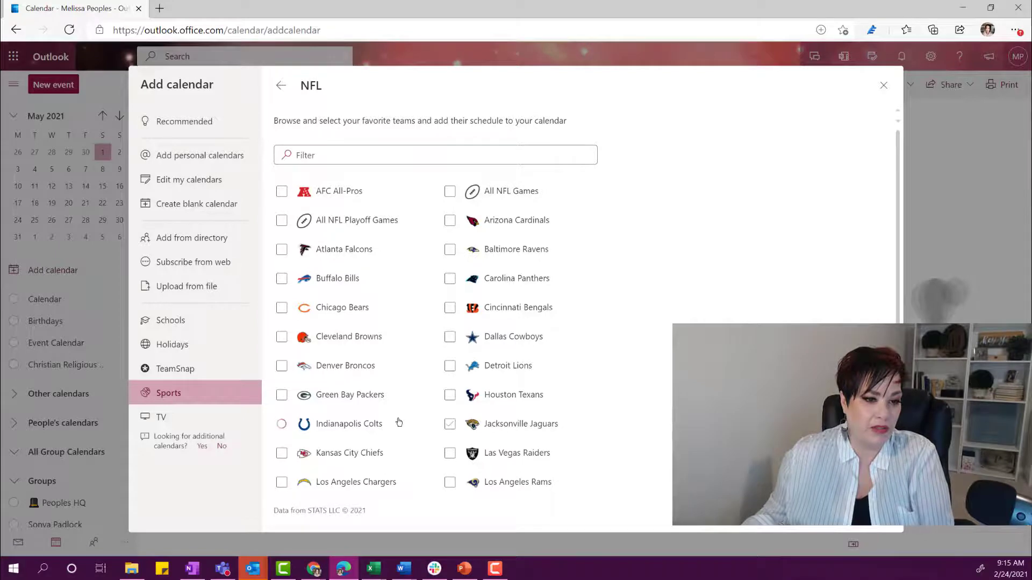